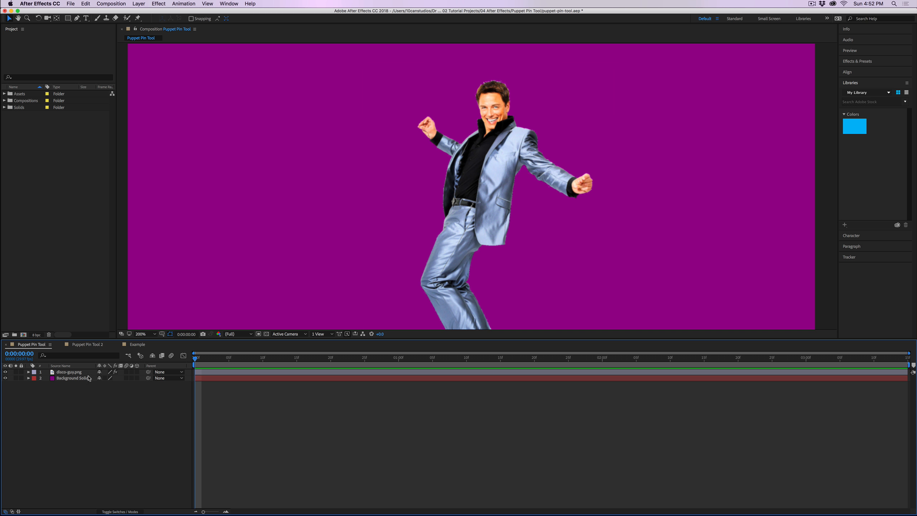
Step: Hide the Background Solid layer and turn on the transparency grid to inspect the disco-guy cutout
{"action": "left_click", "coordinate": [5, 378]}
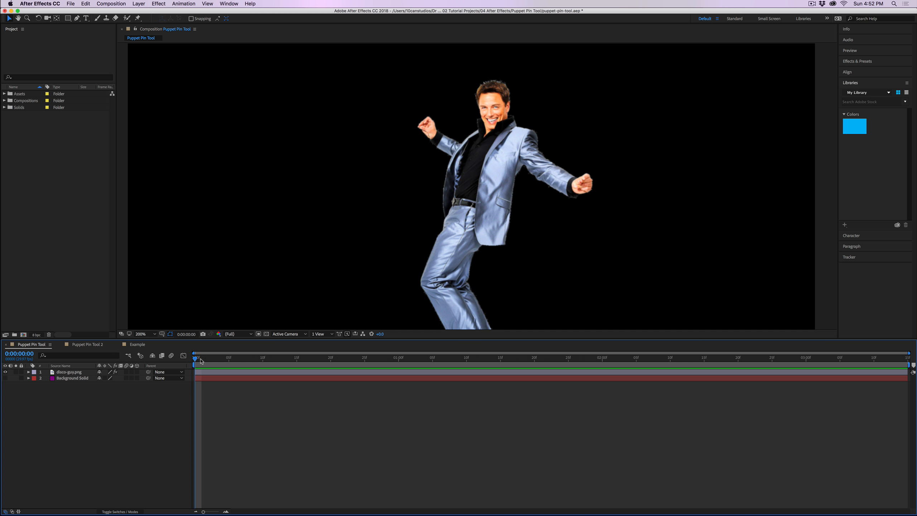
{"action": "left_click", "coordinate": [266, 334]}
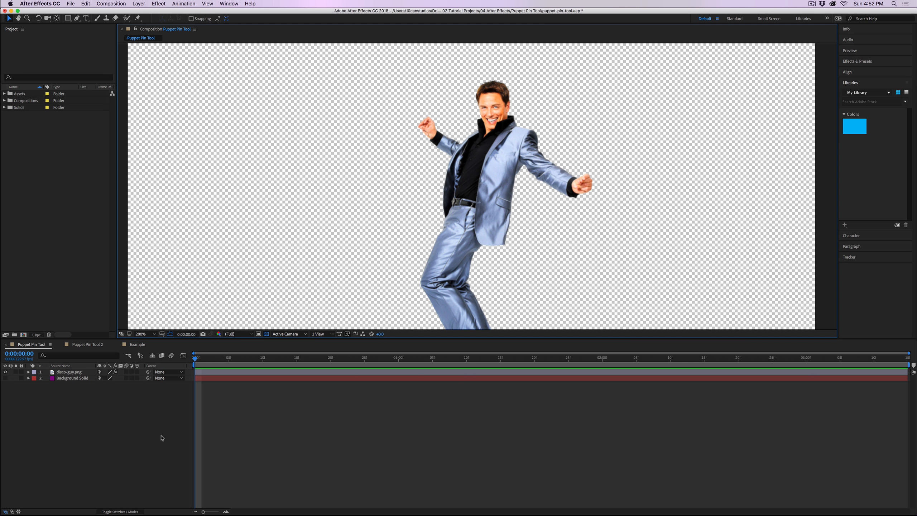
{"action": "scroll", "coordinate": [379, 231], "scroll_direction": "down", "scroll_amount": 2}
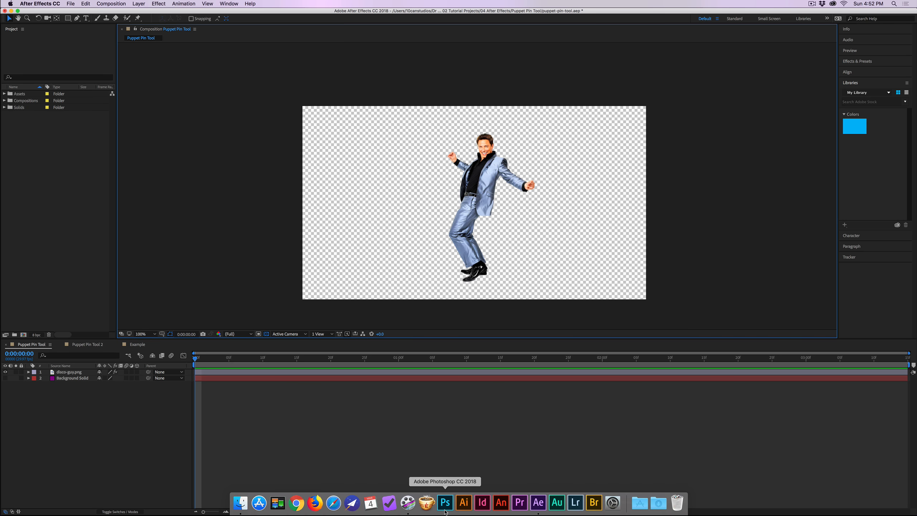
Step: Switch to Photoshop, hide the Background layer to inspect the Main Subject cutout, and show the layer again
{"action": "left_click", "coordinate": [446, 509]}
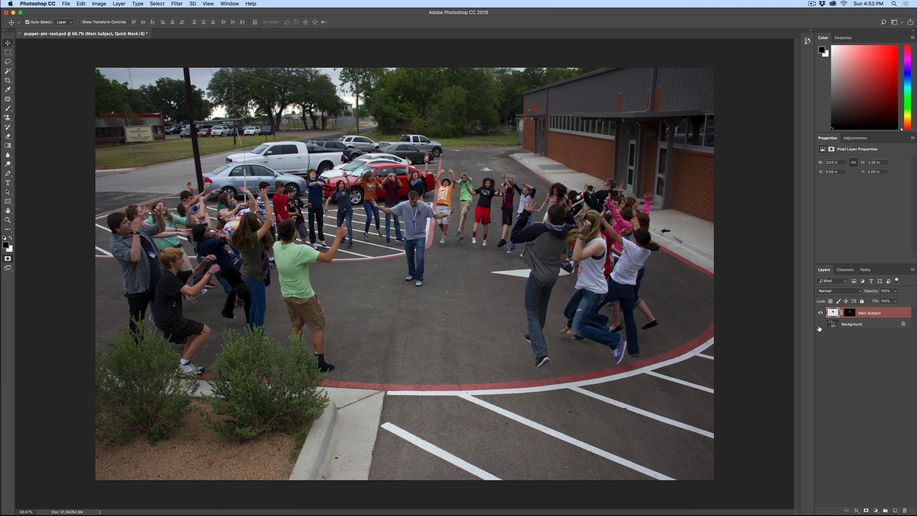
{"action": "left_click", "coordinate": [820, 326]}
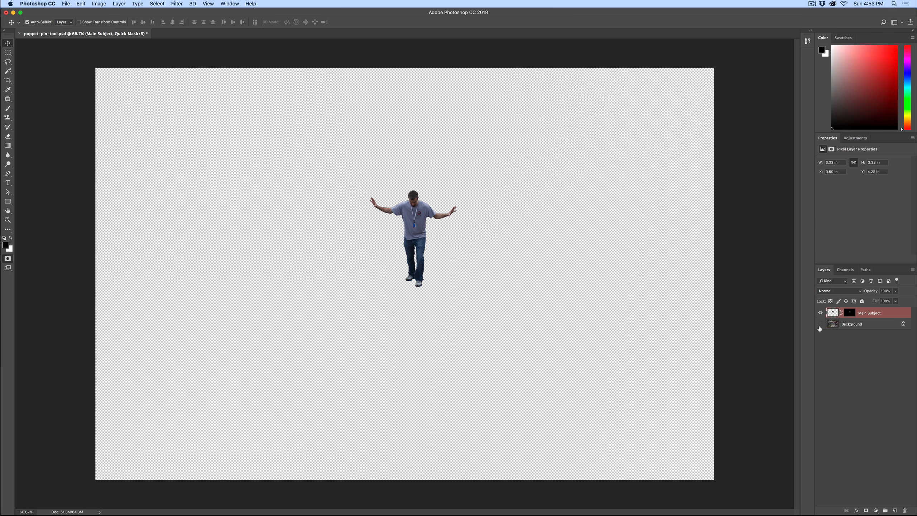
{"action": "left_click", "coordinate": [820, 325]}
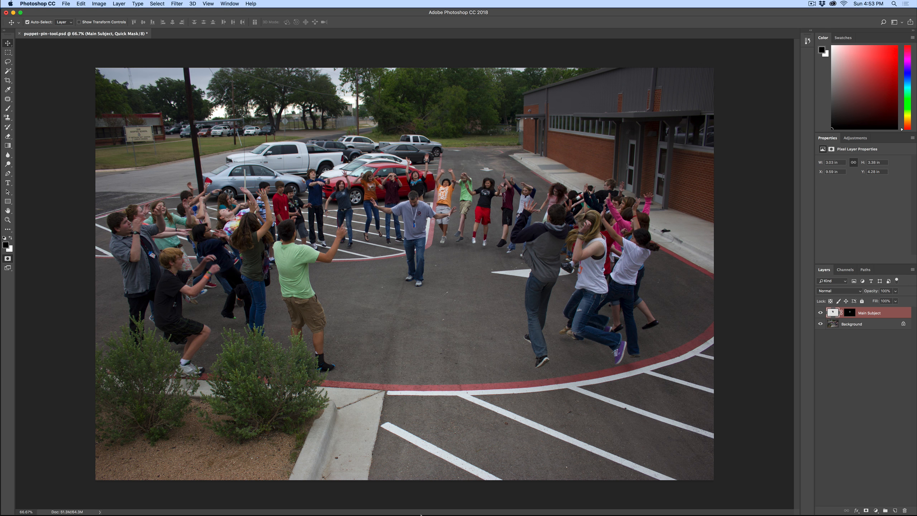
Step: Return to After Effects and make the Background Solid layer visible again
{"action": "mouse_move", "coordinate": [400, 511]}
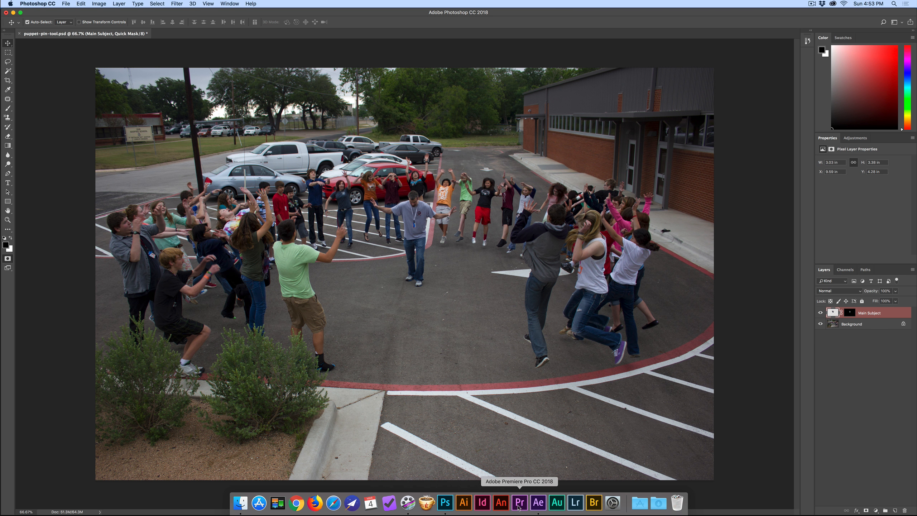
{"action": "left_click", "coordinate": [538, 502]}
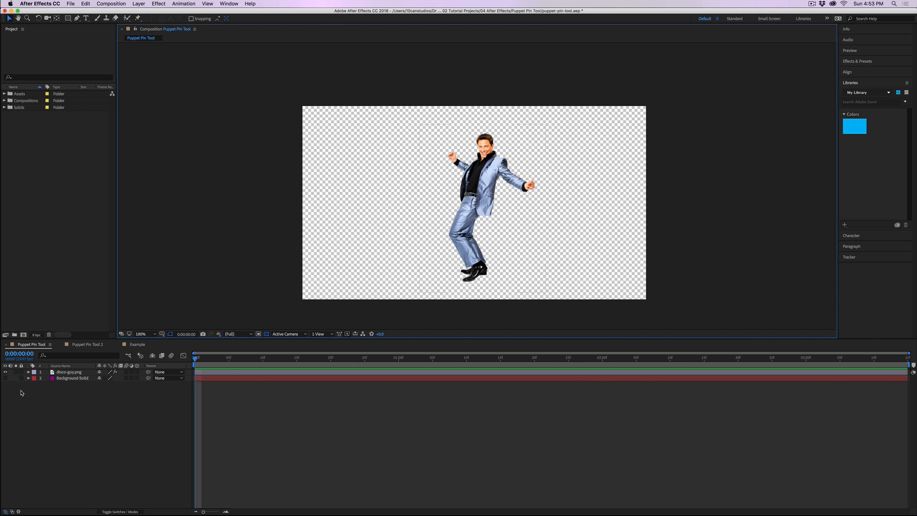
{"action": "left_click", "coordinate": [5, 379]}
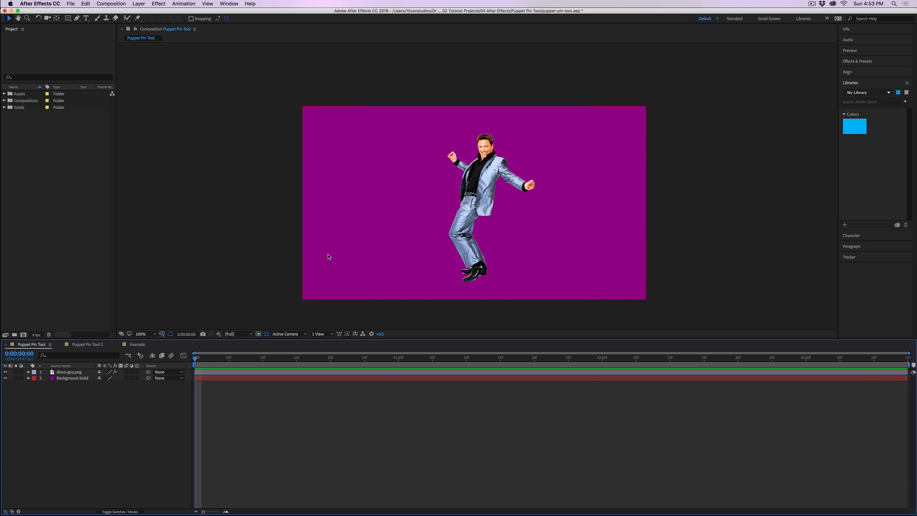
Step: Place puppet pins on the disco-guy layer at the neck, belt, shoulder and feet with the Puppet Pin tool
{"action": "key", "text": "period"}
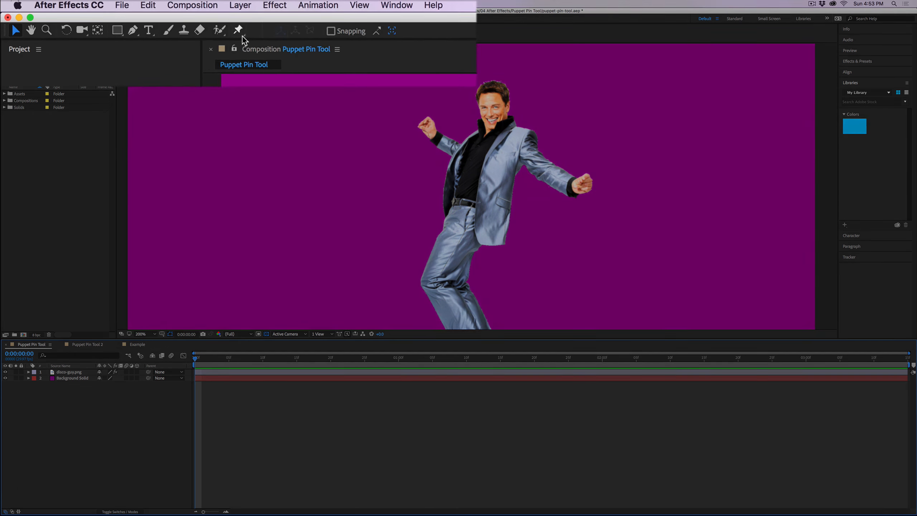
{"action": "left_click", "coordinate": [240, 33]}
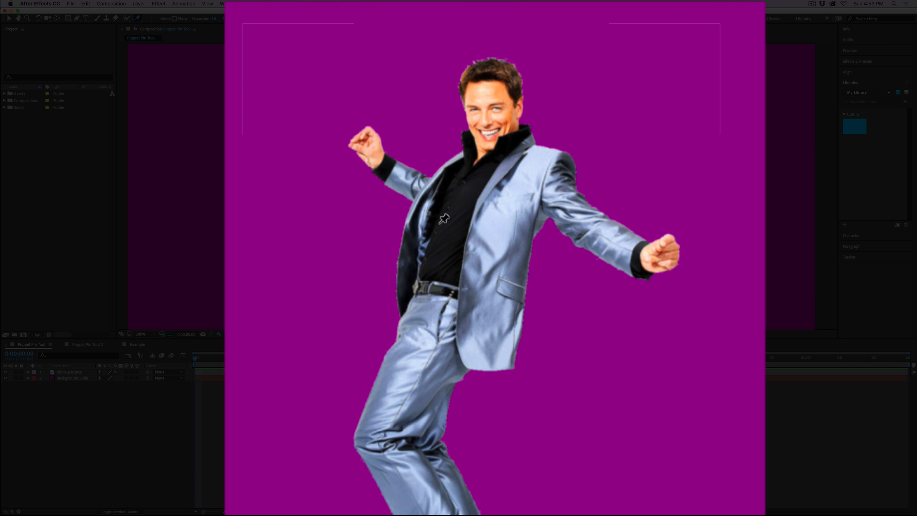
{"action": "left_click", "coordinate": [444, 285]}
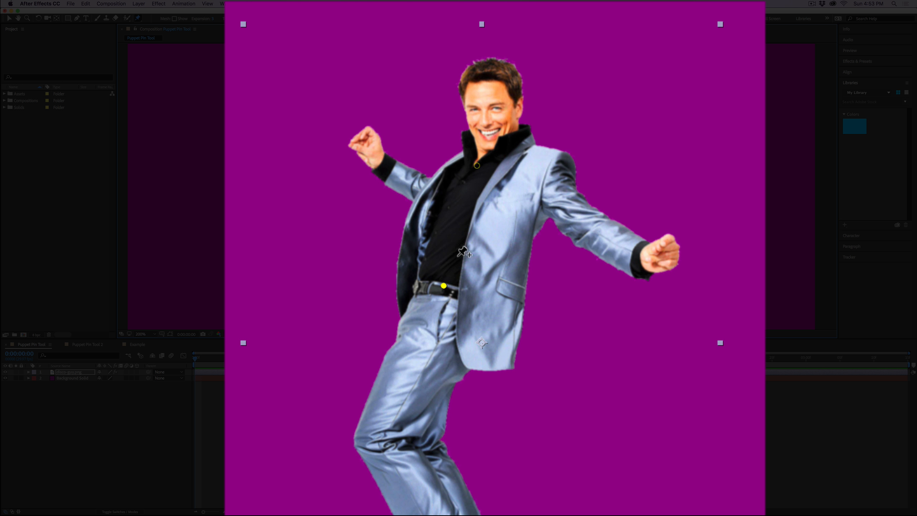
{"action": "left_click", "coordinate": [558, 182]}
{"action": "scroll", "coordinate": [461, 257], "scroll_direction": "down", "scroll_amount": 1}
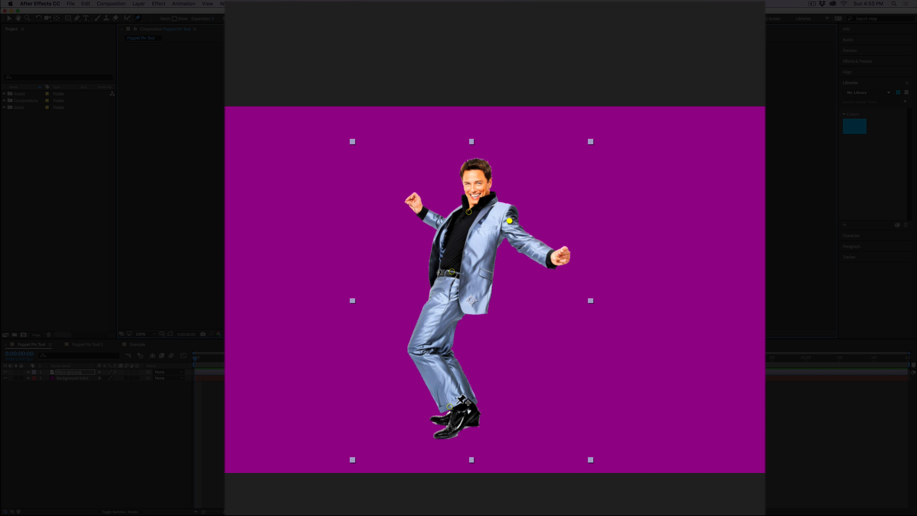
{"action": "scroll", "coordinate": [453, 368], "scroll_direction": "up", "scroll_amount": 1}
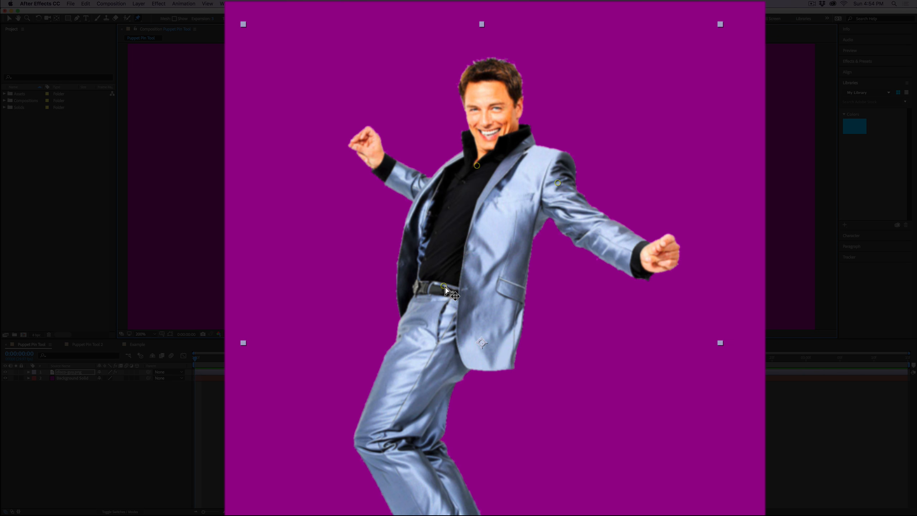
Step: Move the belt pin slightly sideways to shift the figure's hips
{"action": "mouse_move", "coordinate": [444, 286]}
{"action": "left_mouse_down"}
{"action": "mouse_move", "coordinate": [447, 277]}
{"action": "mouse_move", "coordinate": [439, 284]}
{"action": "mouse_move", "coordinate": [459, 287]}
{"action": "left_mouse_up"}
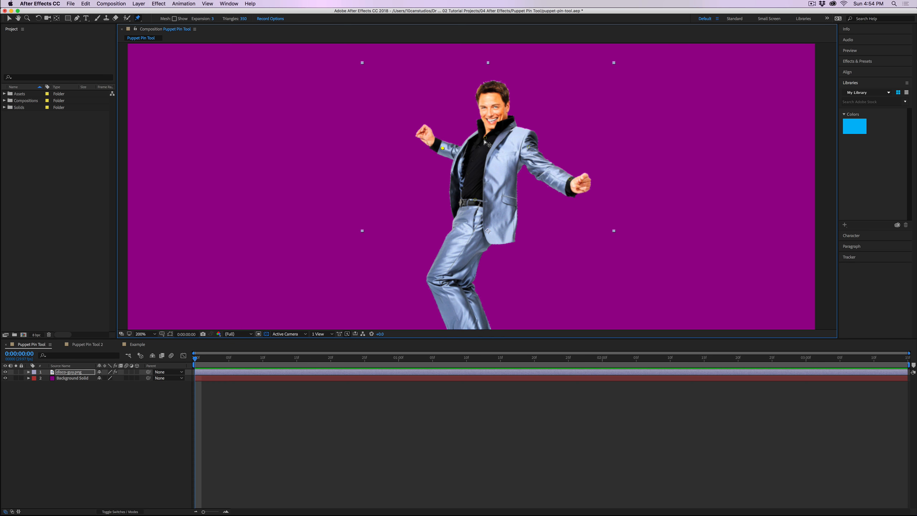
{"action": "key", "text": "comma"}
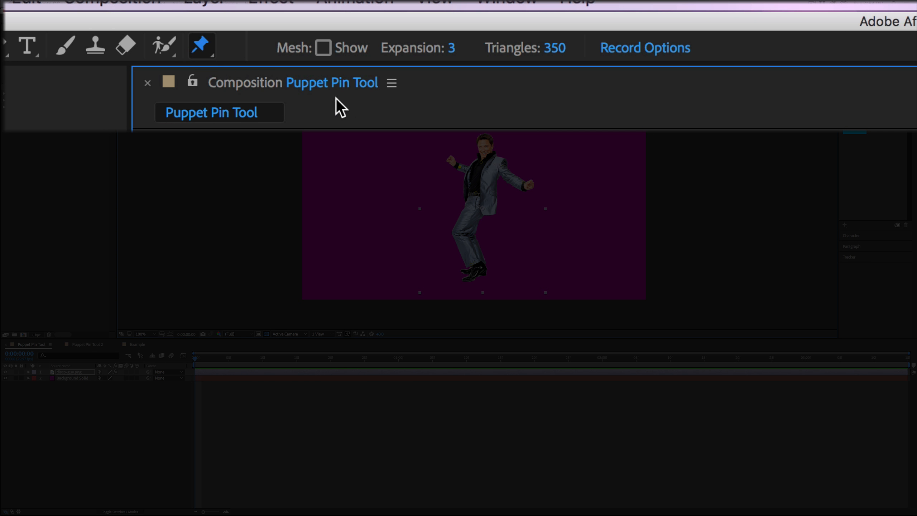
Step: Show the puppet mesh on the disco-guy figure
{"action": "left_click", "coordinate": [323, 48]}
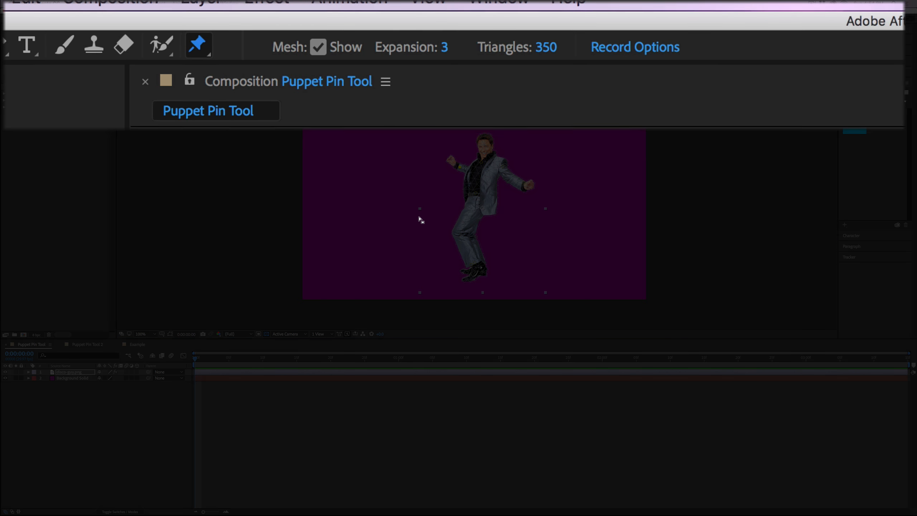
{"action": "scroll", "coordinate": [426, 214], "scroll_direction": "up", "scroll_amount": 4}
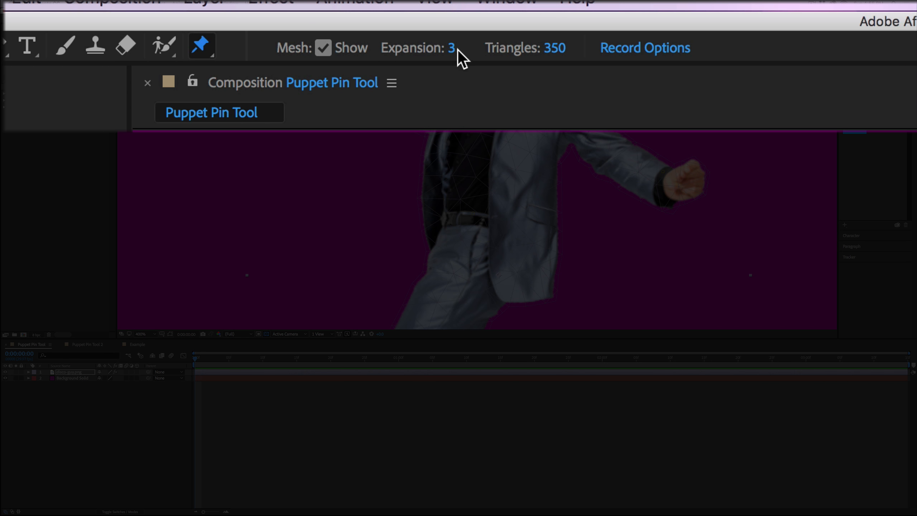
Step: Set the puppet mesh Expansion to 20 and inspect the enlarged mesh around the figure
{"action": "left_click_drag", "start_coordinate": [450, 49], "coordinate": [473, 47]}
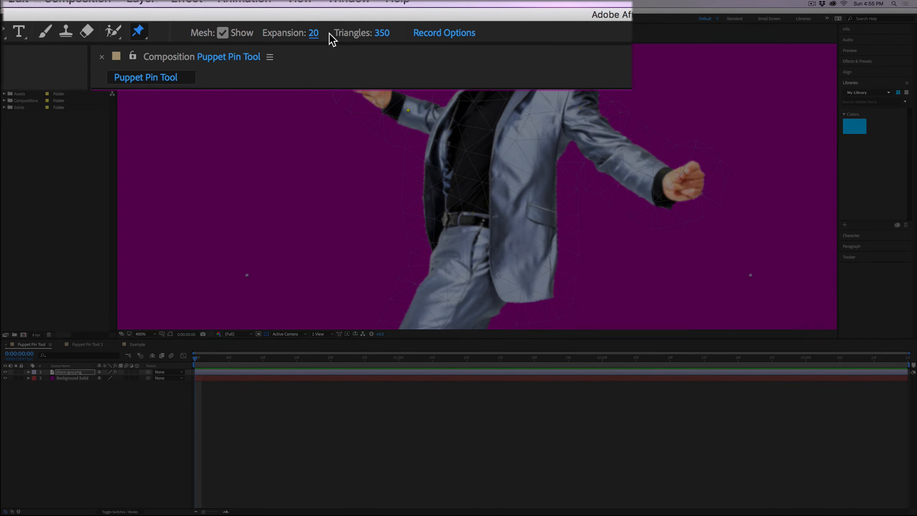
{"action": "scroll", "coordinate": [484, 195], "scroll_direction": "up", "scroll_amount": 1}
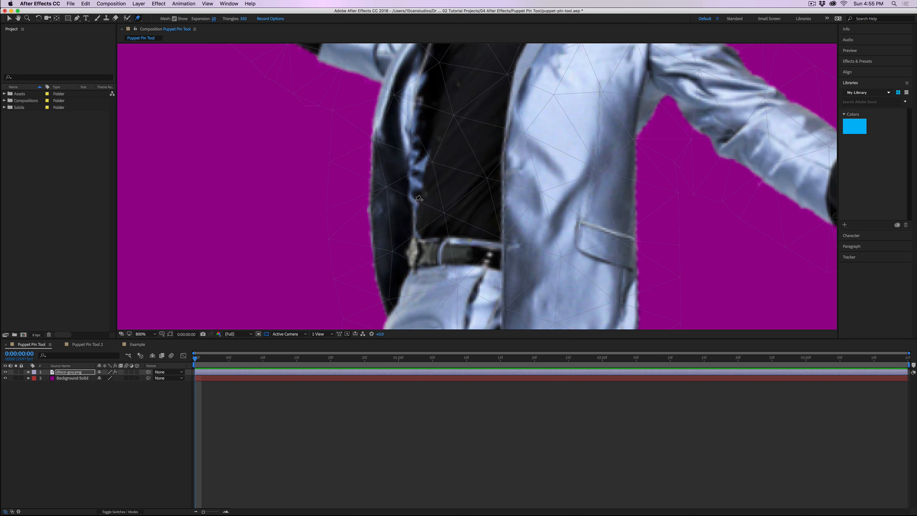
{"action": "scroll", "coordinate": [419, 198], "scroll_direction": "down", "scroll_amount": 1}
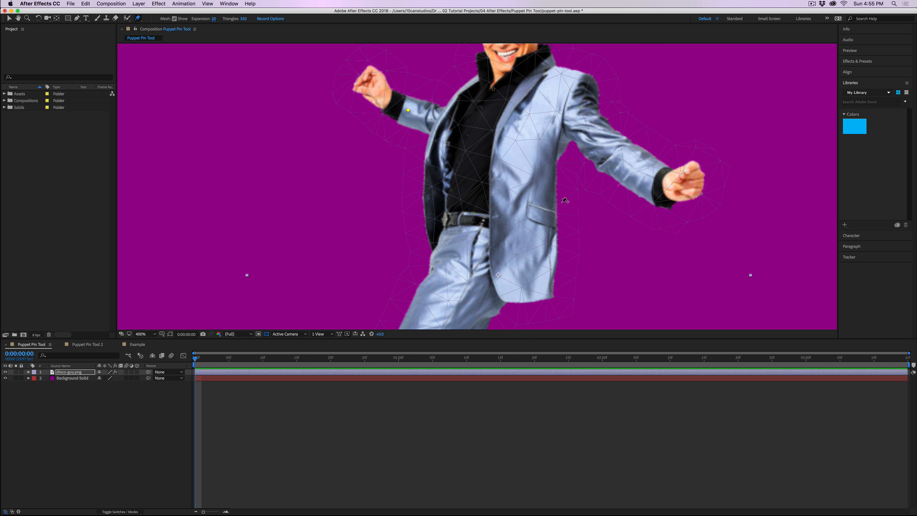
{"action": "scroll", "coordinate": [489, 237], "scroll_direction": "down", "scroll_amount": 1}
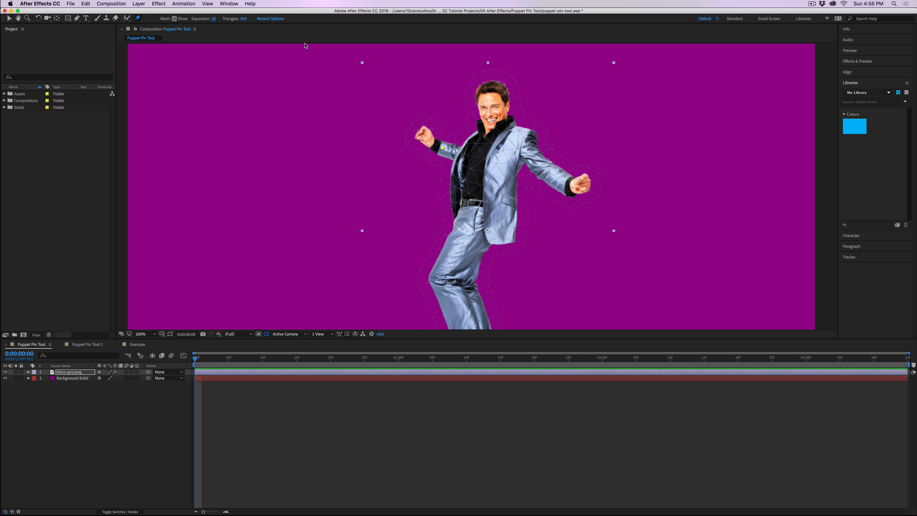
Step: Set the puppet mesh Expansion to 6 and check how closely the mesh follows the figure
{"action": "left_click_drag", "start_coordinate": [214, 19], "coordinate": [208, 20]}
{"action": "scroll", "coordinate": [475, 159], "scroll_direction": "up", "scroll_amount": 1}
{"action": "scroll", "coordinate": [475, 159], "scroll_direction": "down", "scroll_amount": 1}
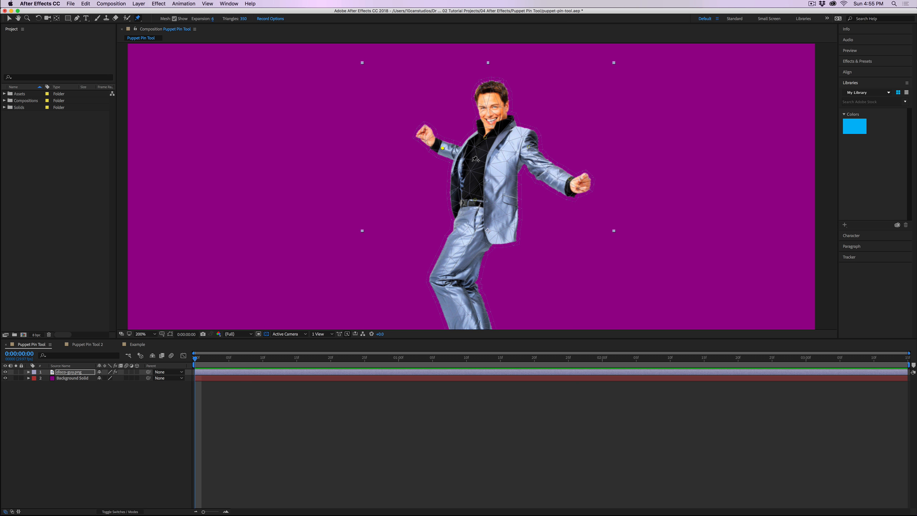
{"action": "scroll", "coordinate": [475, 159], "scroll_direction": "down", "scroll_amount": 1}
{"action": "scroll", "coordinate": [478, 166], "scroll_direction": "up", "scroll_amount": 1}
Step: Delete the puppet pins on the neck, shoulder and both arms of the figure
{"action": "left_click", "coordinate": [486, 138]}
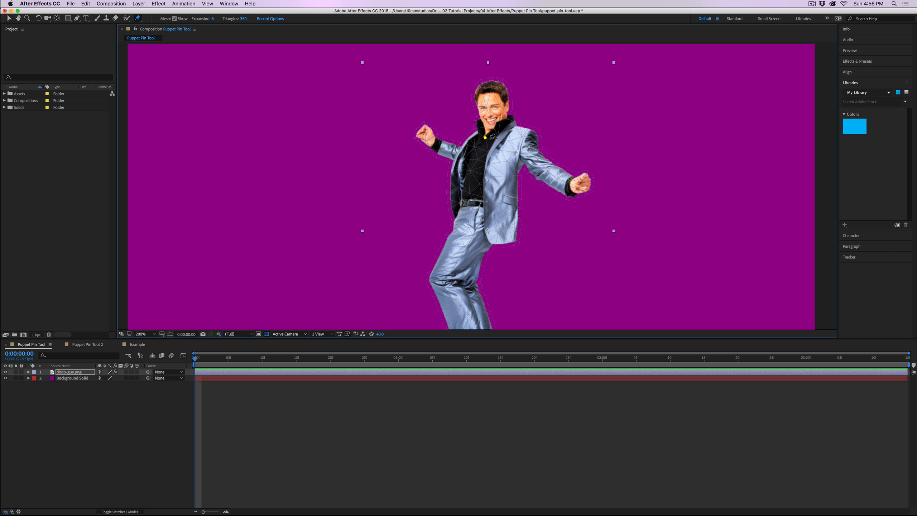
{"action": "key", "text": "Delete"}
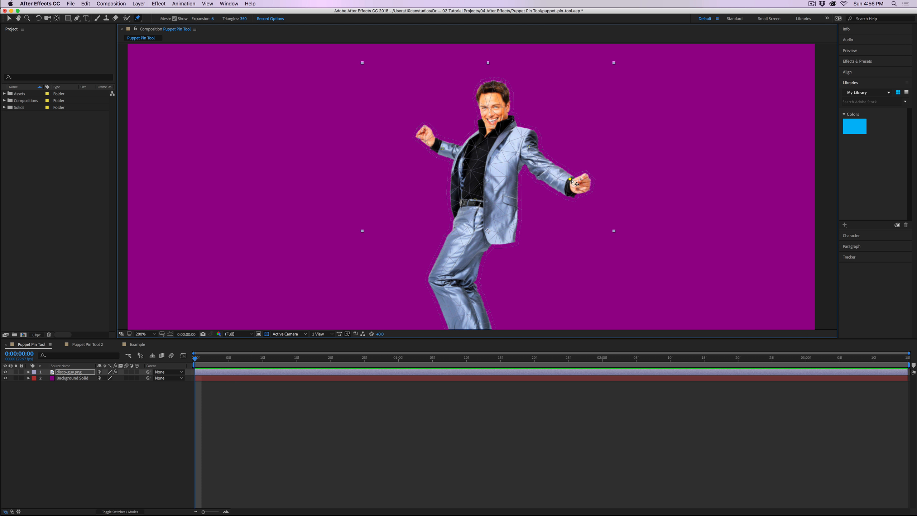
{"action": "left_click_drag", "start_coordinate": [570, 179], "coordinate": [574, 181]}
{"action": "left_click", "coordinate": [529, 148]}
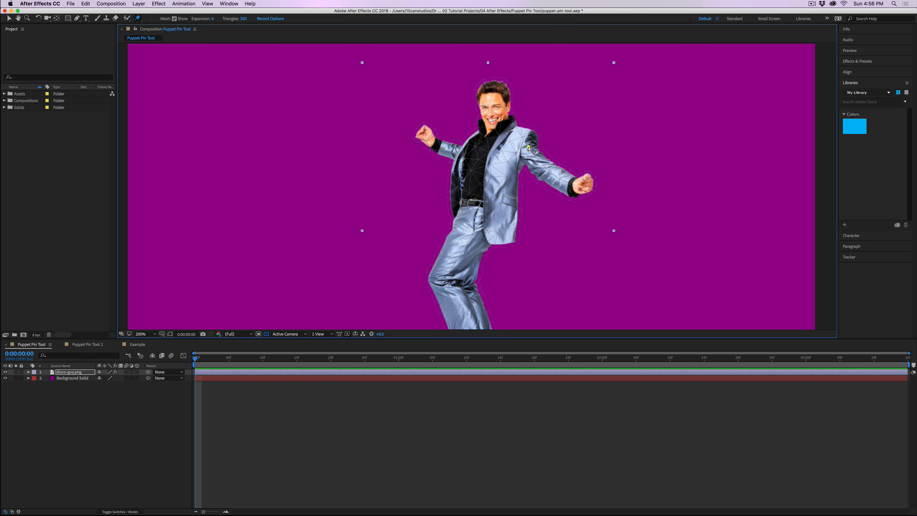
{"action": "left_click_drag", "start_coordinate": [529, 147], "coordinate": [521, 137]}
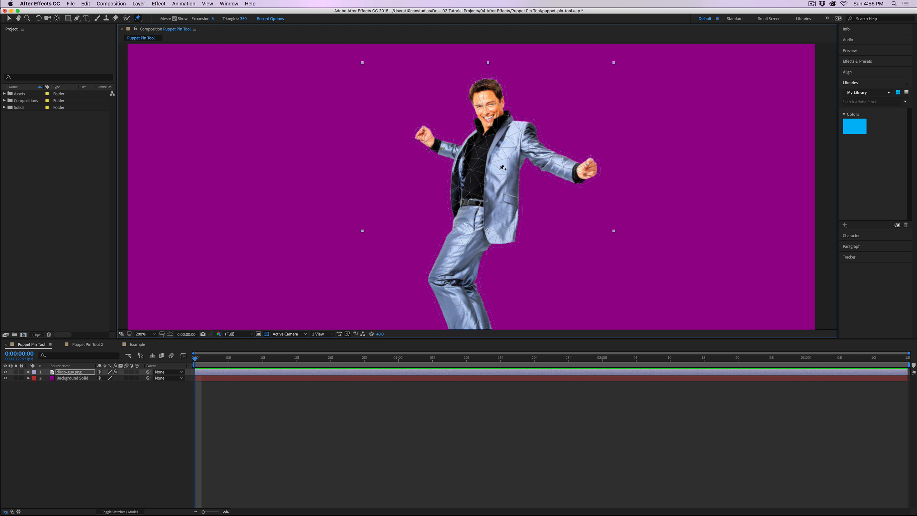
{"action": "left_click", "coordinate": [442, 149]}
{"action": "key", "text": "Delete"}
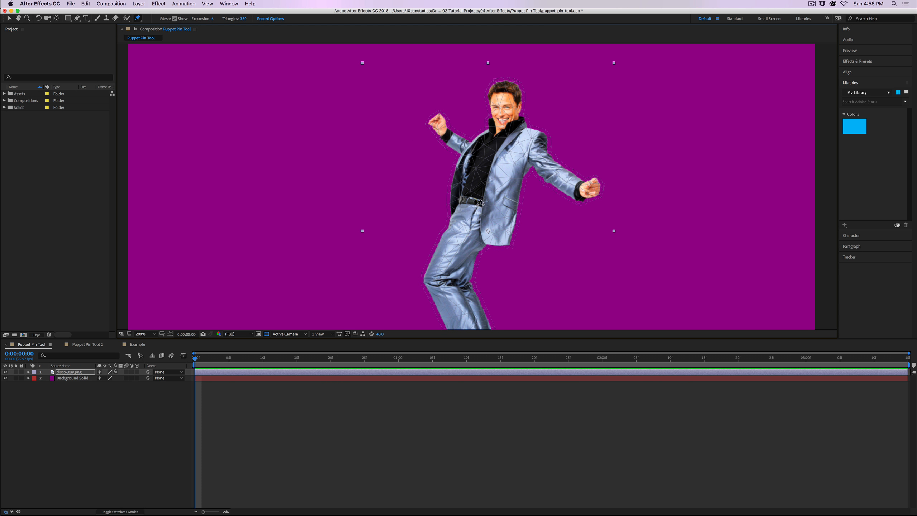
Step: Reposition the belt pin to shift the hips, and add a new puppet pin at the neck
{"action": "mouse_move", "coordinate": [477, 202]}
{"action": "left_mouse_down"}
{"action": "mouse_move", "coordinate": [453, 196]}
{"action": "mouse_move", "coordinate": [490, 203]}
{"action": "mouse_move", "coordinate": [442, 201]}
{"action": "mouse_move", "coordinate": [471, 204]}
{"action": "mouse_move", "coordinate": [455, 201]}
{"action": "mouse_move", "coordinate": [463, 198]}
{"action": "left_mouse_up"}
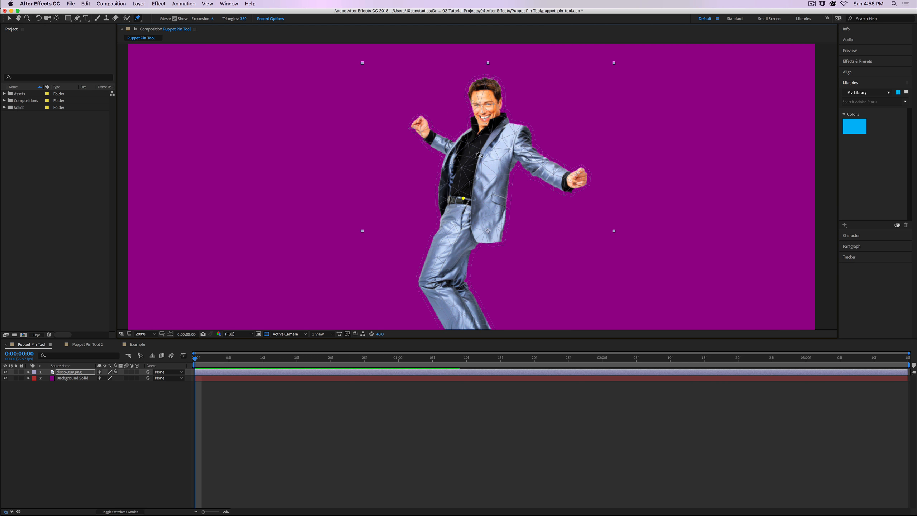
{"action": "left_click", "coordinate": [479, 133]}
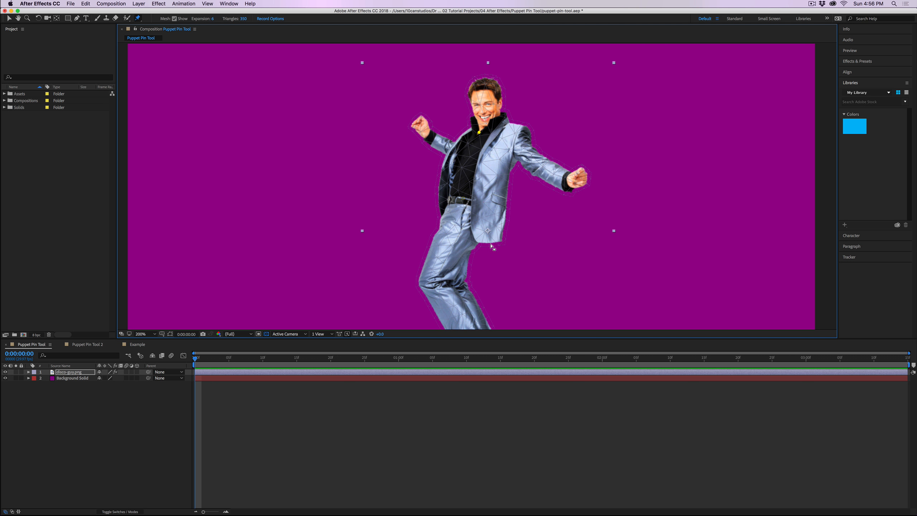
{"action": "key", "text": "comma"}
{"action": "key", "text": "period"}
{"action": "left_click_drag", "start_coordinate": [464, 199], "coordinate": [464, 200]}
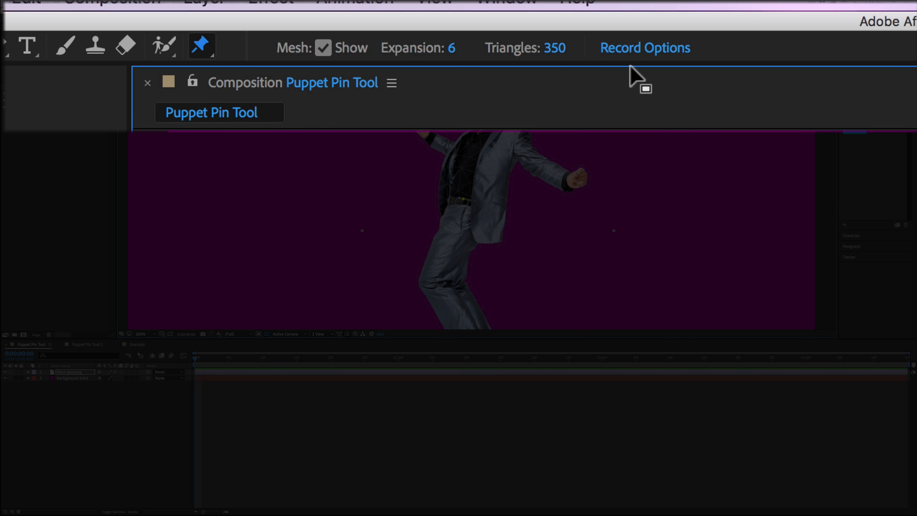
Step: Set the puppet record options to 100% speed and smoothing 10, with Use Draft Deformation on and Show Mesh off
{"action": "left_click", "coordinate": [640, 58]}
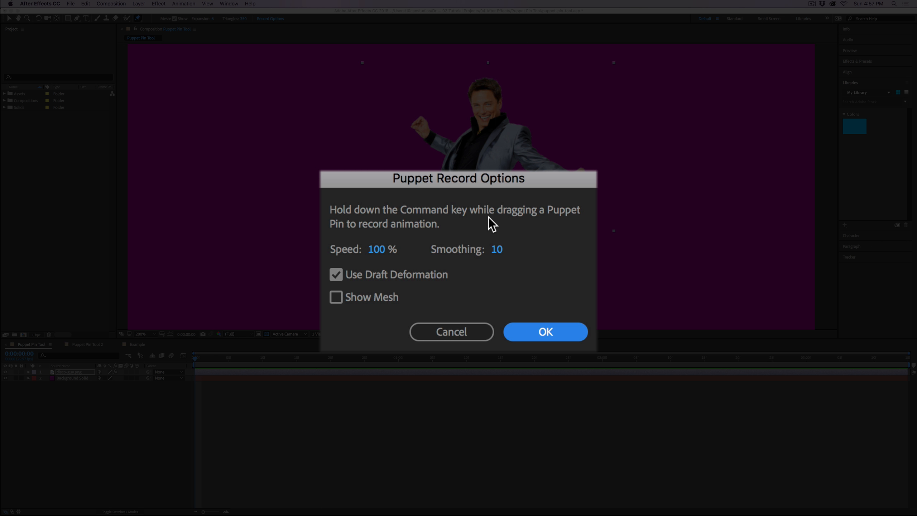
{"action": "left_click", "coordinate": [339, 299]}
{"action": "left_click", "coordinate": [339, 297]}
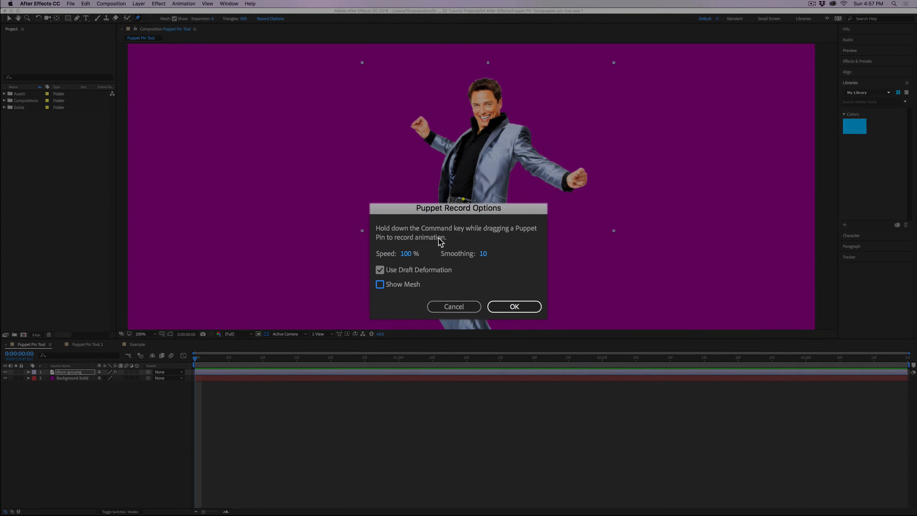
{"action": "left_click", "coordinate": [494, 291]}
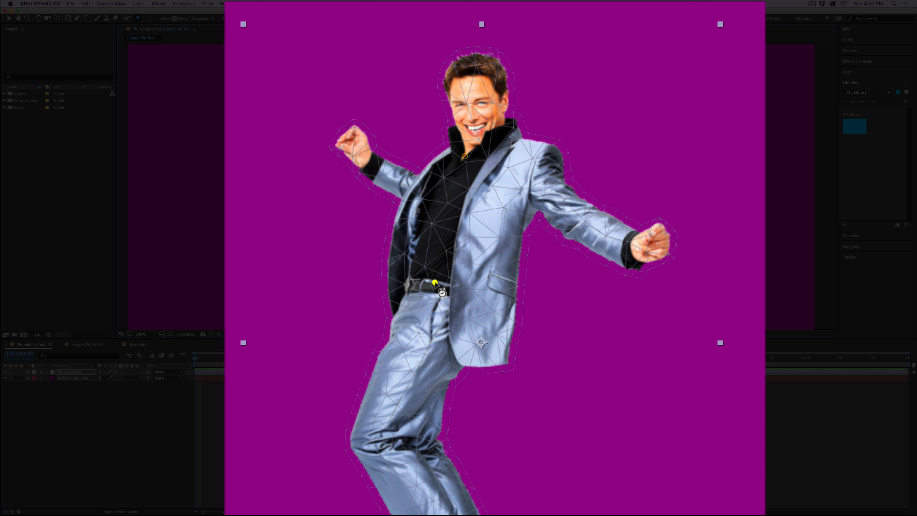
Step: Record a hip-swaying animation in real time by moving the belt pin
{"action": "mouse_move", "coordinate": [434, 282]}
{"action": "left_mouse_down"}
{"action": "mouse_move", "coordinate": [482, 276]}
{"action": "mouse_move", "coordinate": [409, 282]}
{"action": "mouse_move", "coordinate": [470, 282]}
{"action": "mouse_move", "coordinate": [399, 301]}
{"action": "mouse_move", "coordinate": [432, 294]}
{"action": "left_mouse_up"}
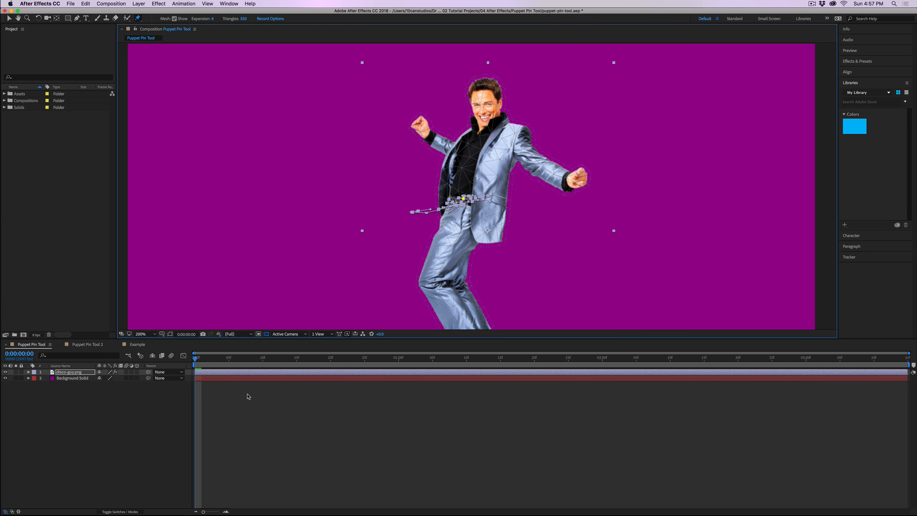
Step: Preview the recorded hip-swaying animation and return to the first frame
{"action": "key", "text": "space"}
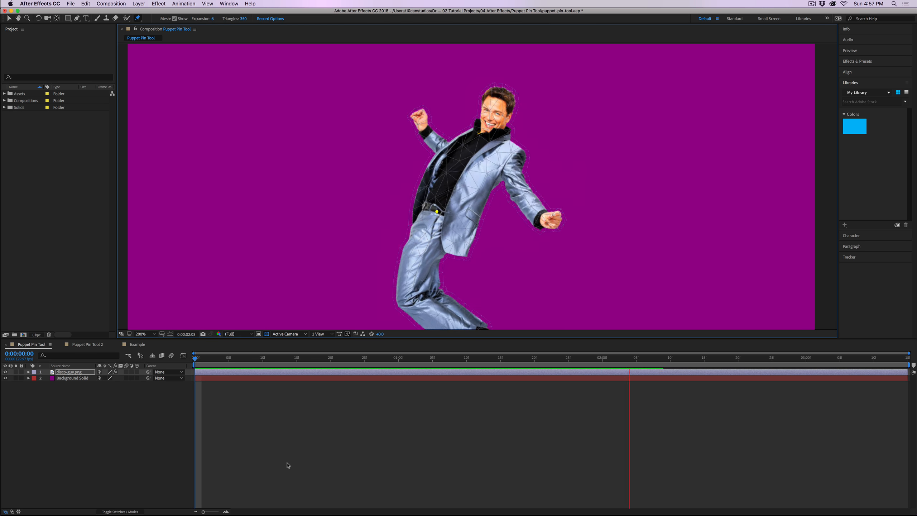
{"action": "key", "text": "space"}
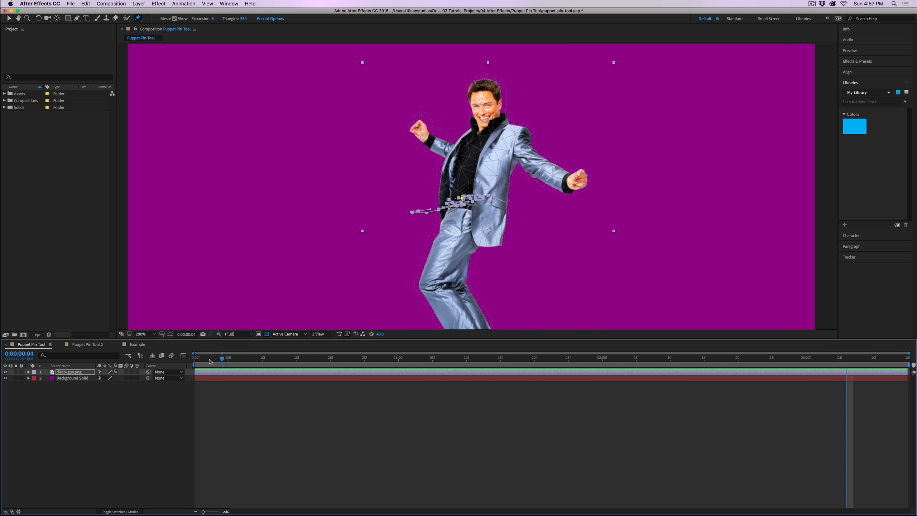
{"action": "left_click_drag", "start_coordinate": [209, 360], "coordinate": [186, 372]}
{"action": "left_click", "coordinate": [216, 373]}
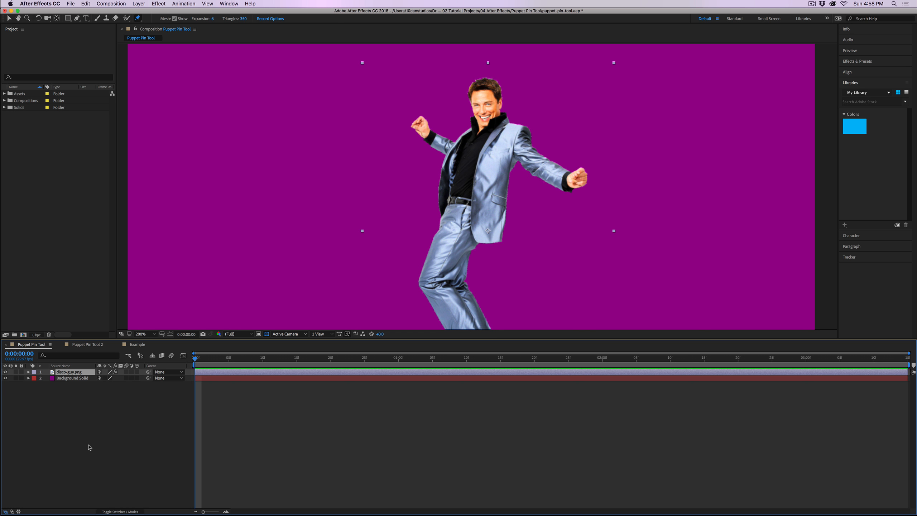
Step: Reveal the recorded puppet pin keyframes on the disco-guy.png layer and scrub through them before collapsing the layer
{"action": "key", "text": "u"}
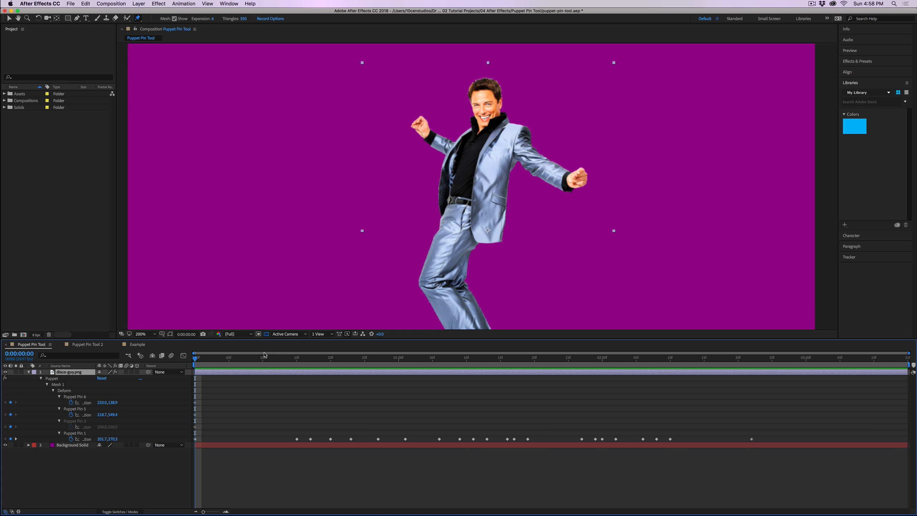
{"action": "left_click_drag", "start_coordinate": [270, 359], "coordinate": [370, 378]}
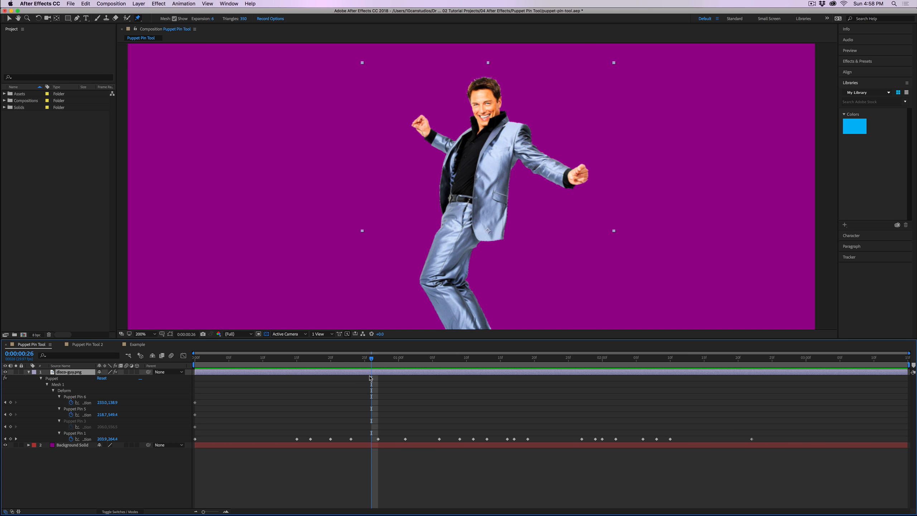
{"action": "left_click", "coordinate": [28, 373]}
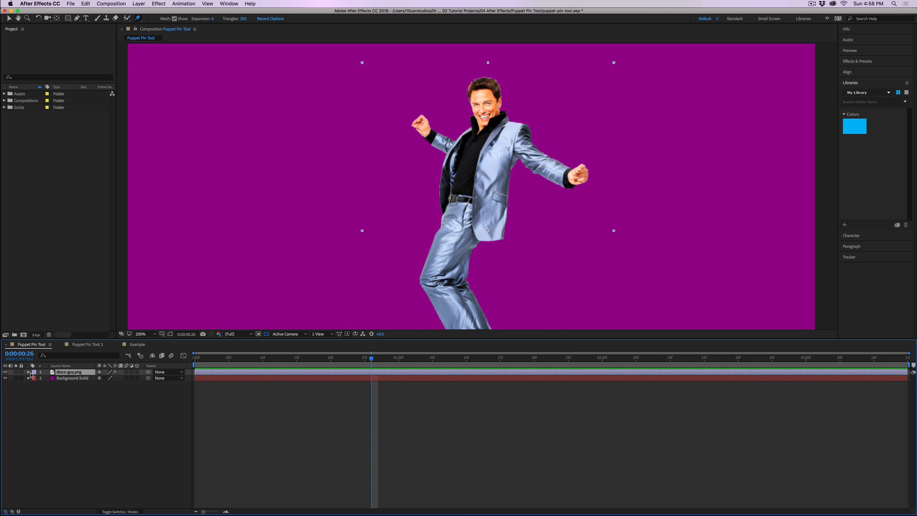
Step: Import only the Main Subject layer of puppet-pin-tool.psd as footage, with layer styles merged and Document Size dimensions
{"action": "left_click", "coordinate": [75, 301]}
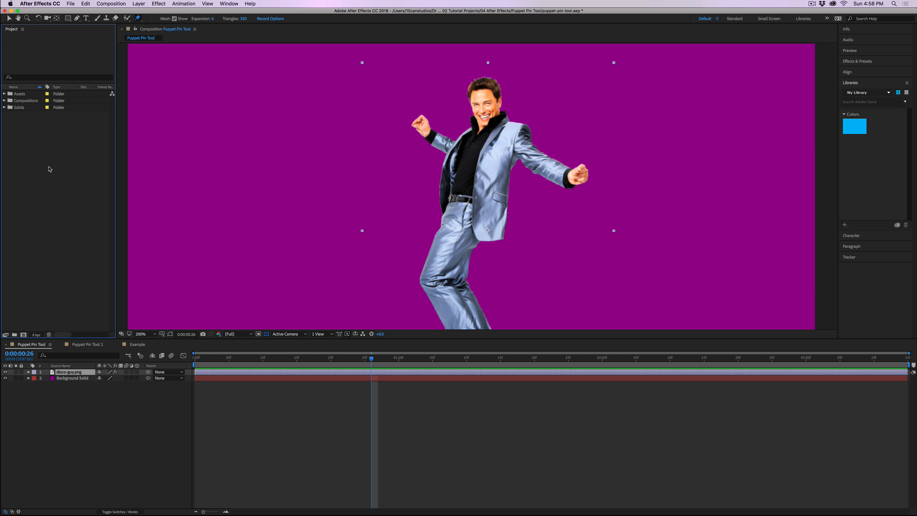
{"action": "double_click", "coordinate": [38, 163]}
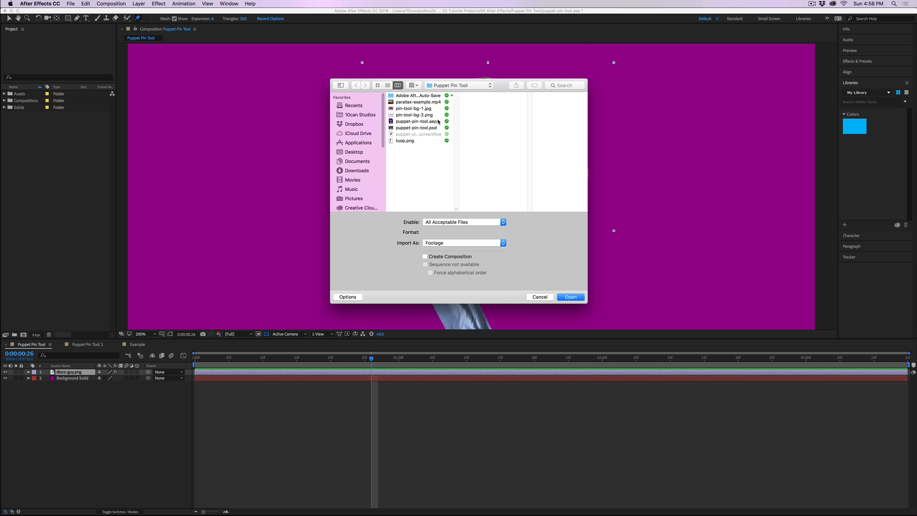
{"action": "left_click", "coordinate": [439, 128]}
{"action": "left_click", "coordinate": [579, 298]}
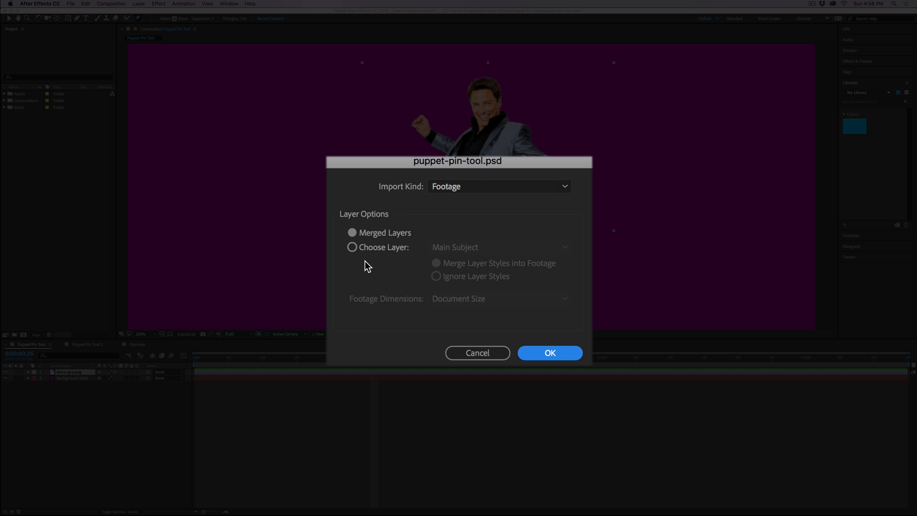
{"action": "left_click", "coordinate": [352, 249]}
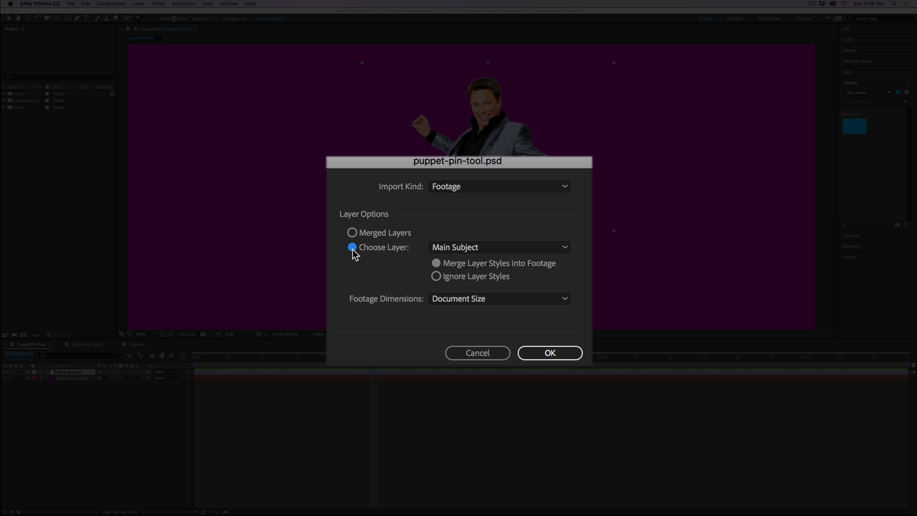
{"action": "left_click", "coordinate": [550, 250]}
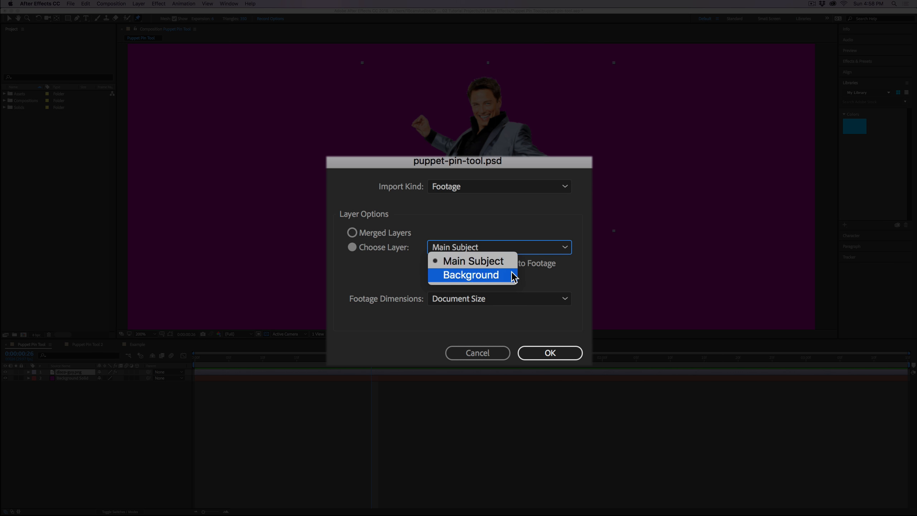
{"action": "left_click", "coordinate": [503, 263]}
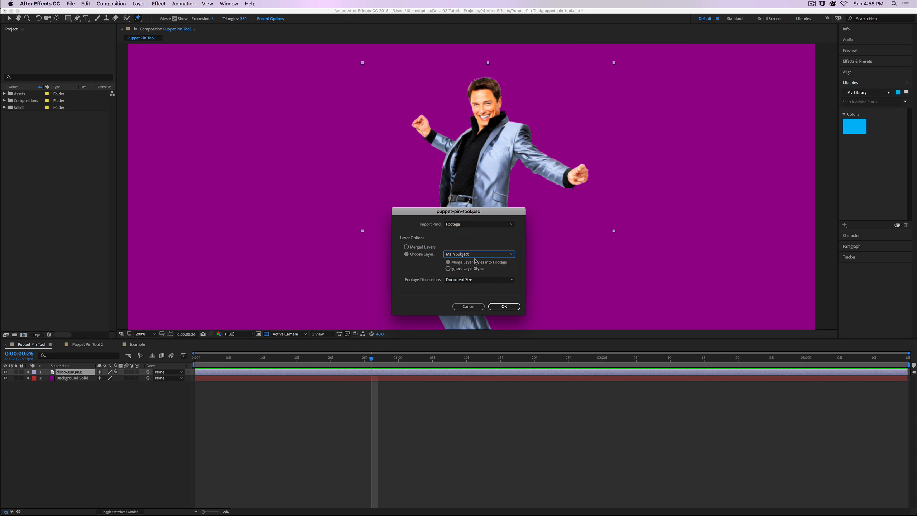
{"action": "left_click", "coordinate": [511, 310]}
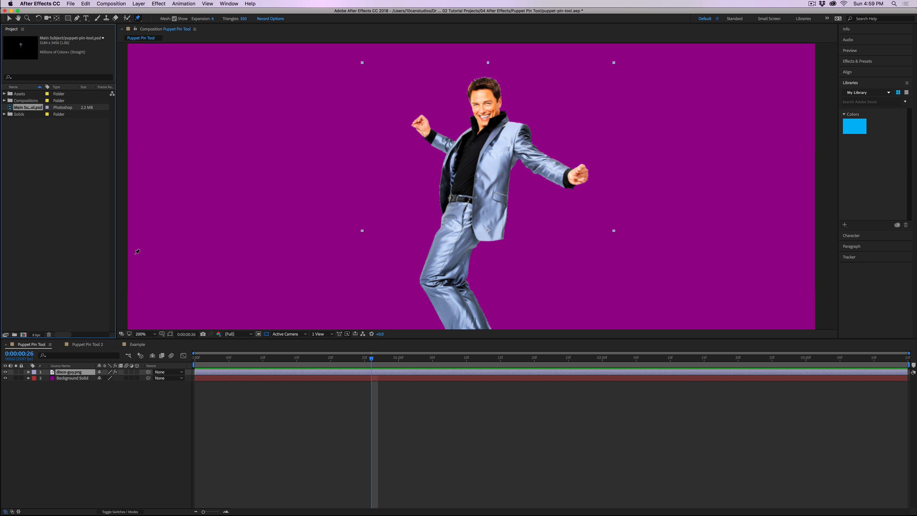
Step: Add the imported Main Subject footage above the Background Solid in the Puppet Pin Tool 2 composition and centre the man in the frame
{"action": "left_click", "coordinate": [80, 346]}
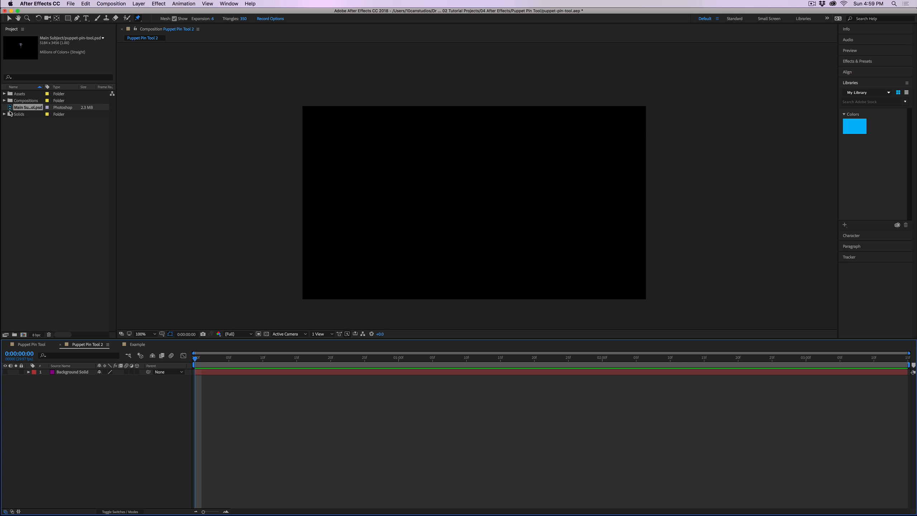
{"action": "left_click_drag", "start_coordinate": [11, 109], "coordinate": [64, 372]}
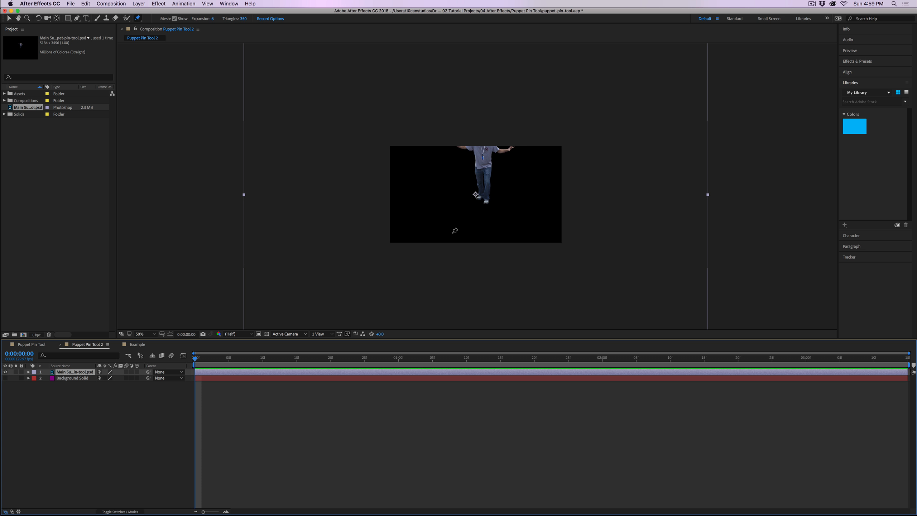
{"action": "left_click", "coordinate": [9, 18]}
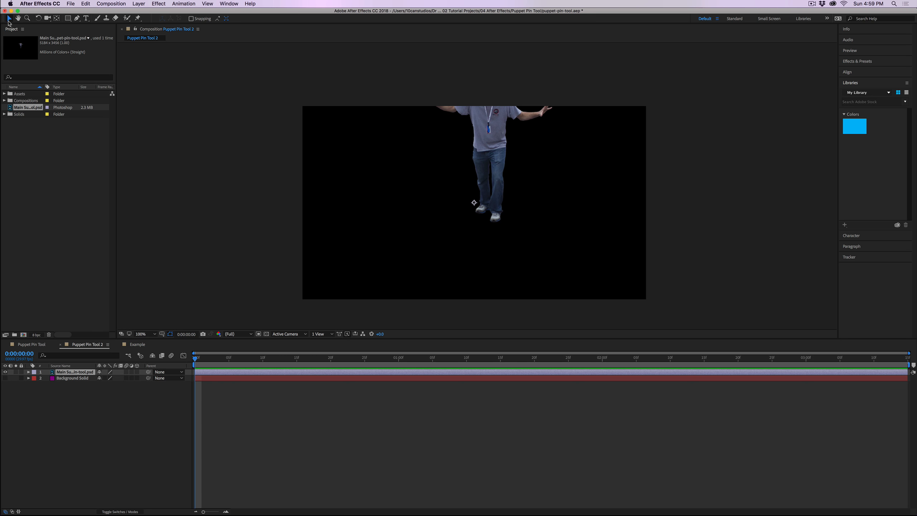
{"action": "left_click_drag", "start_coordinate": [495, 137], "coordinate": [487, 200]}
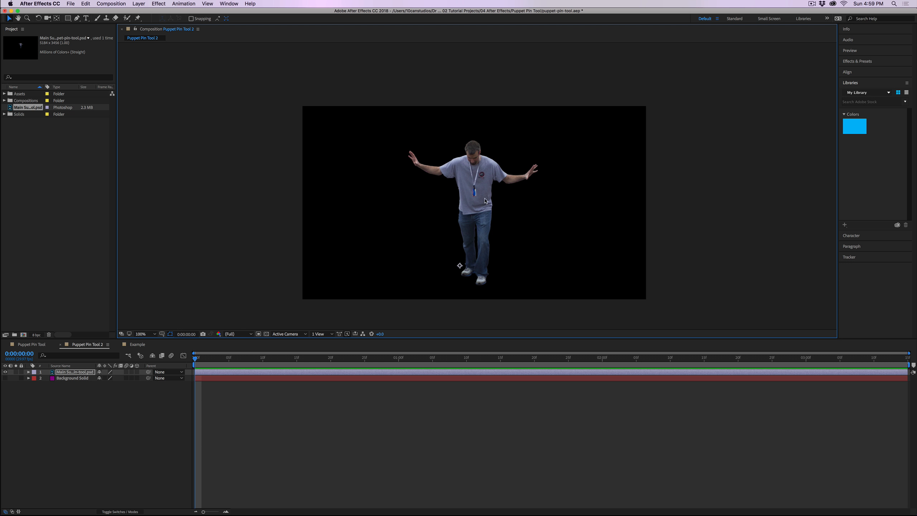
Step: Switch to Photoshop, hide the Background layer of puppet-pin-tool.psd to isolate the Main Subject cut-out, and return to After Effects
{"action": "left_click", "coordinate": [443, 504]}
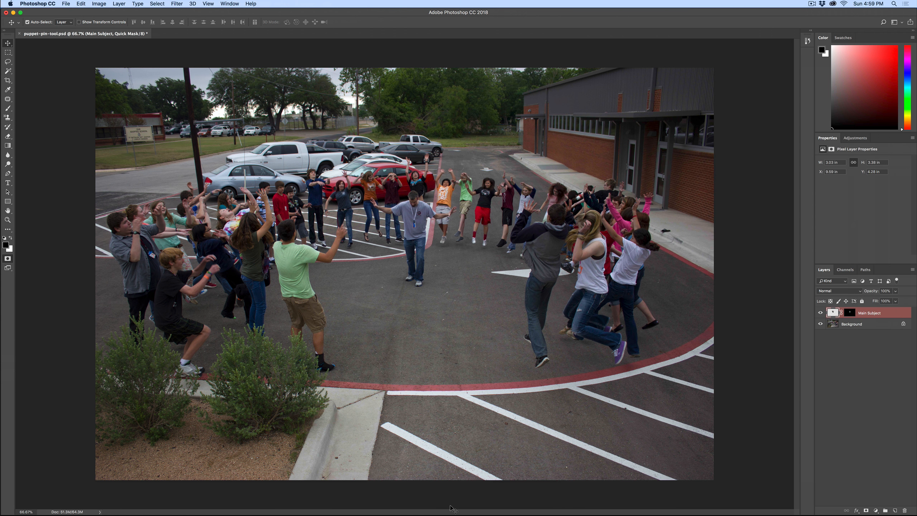
{"action": "left_click", "coordinate": [820, 324]}
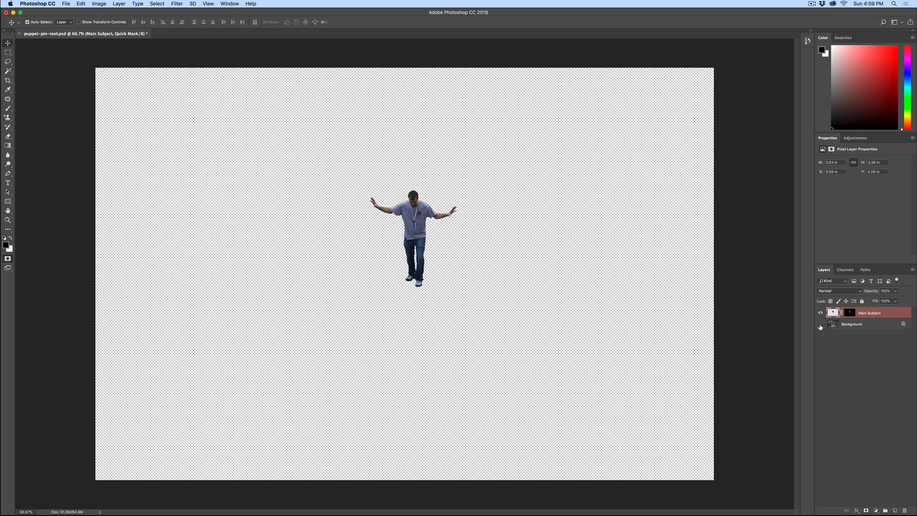
{"action": "mouse_move", "coordinate": [333, 509]}
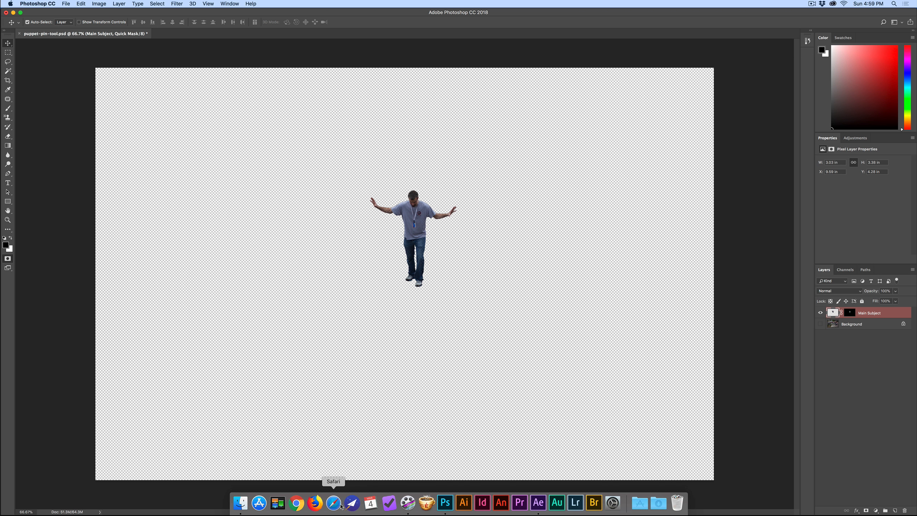
{"action": "left_click", "coordinate": [538, 504]}
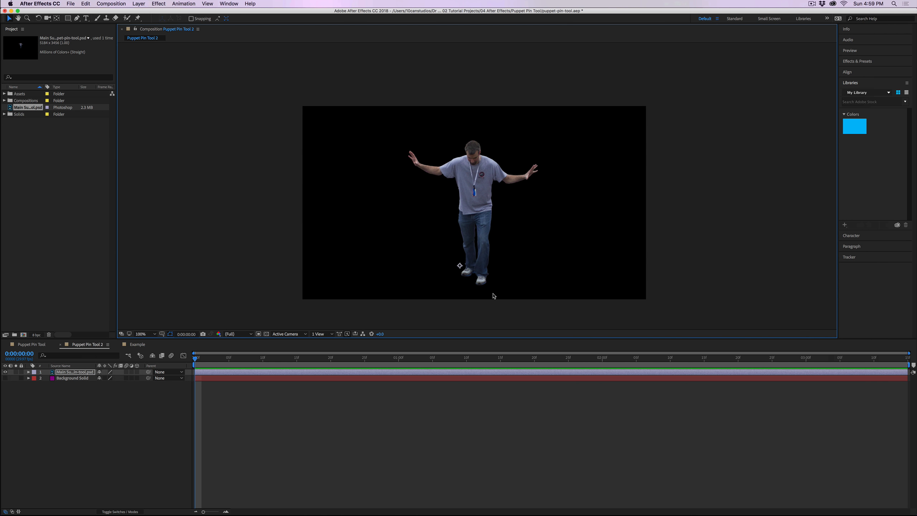
Step: Place puppet pins on the man's lower shirt and on both wrists
{"action": "key", "text": "period"}
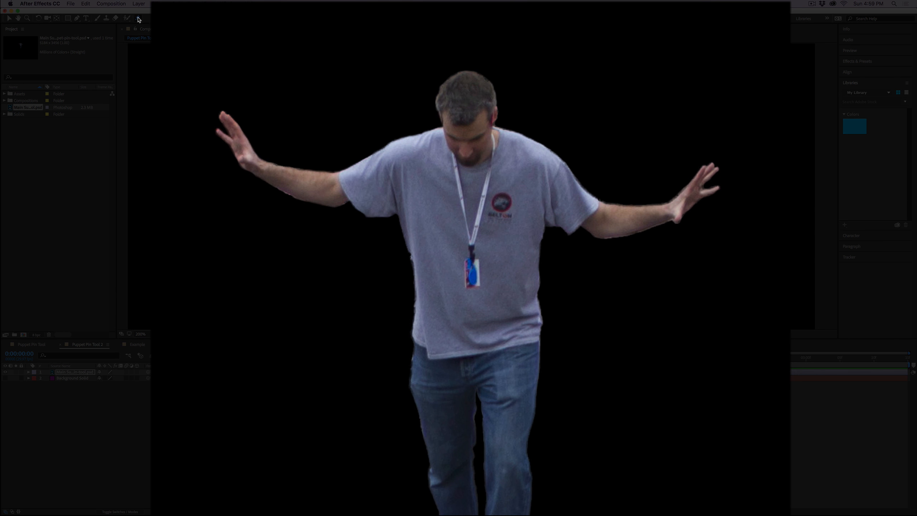
{"action": "key", "text": "super+p"}
{"action": "left_click", "coordinate": [471, 335]}
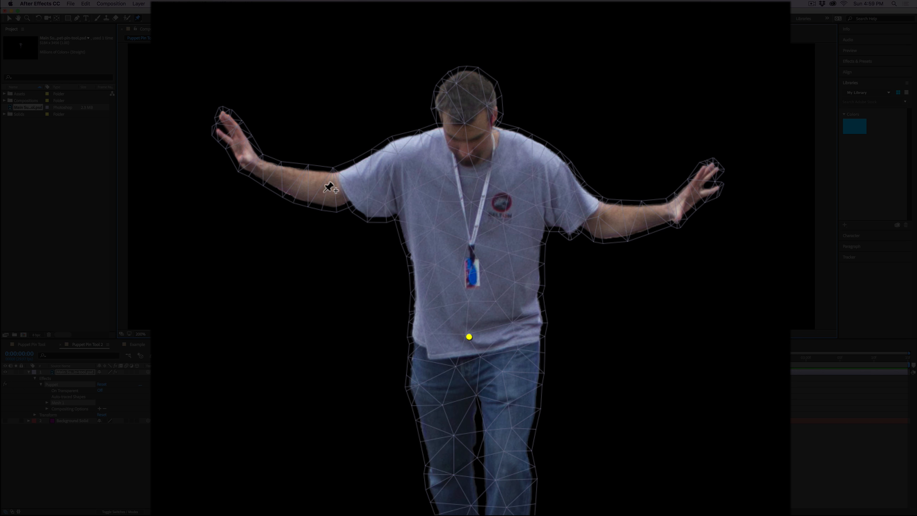
{"action": "left_click", "coordinate": [270, 170]}
{"action": "left_click", "coordinate": [660, 212]}
Step: Try raising the man's arms by moving the wrist pins upward, undoing each move
{"action": "left_click_drag", "start_coordinate": [659, 213], "coordinate": [654, 174]}
{"action": "key", "text": "super+z"}
{"action": "left_click_drag", "start_coordinate": [269, 170], "coordinate": [268, 144]}
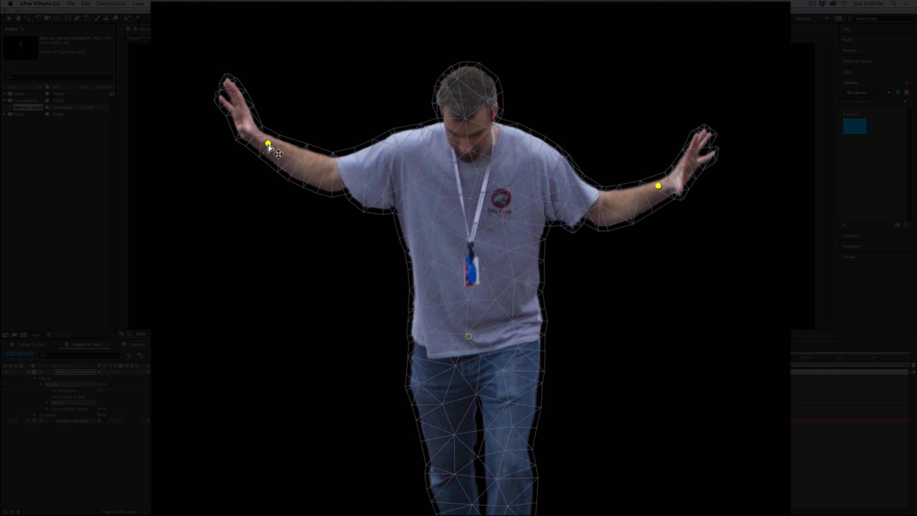
{"action": "key", "text": "super+z"}
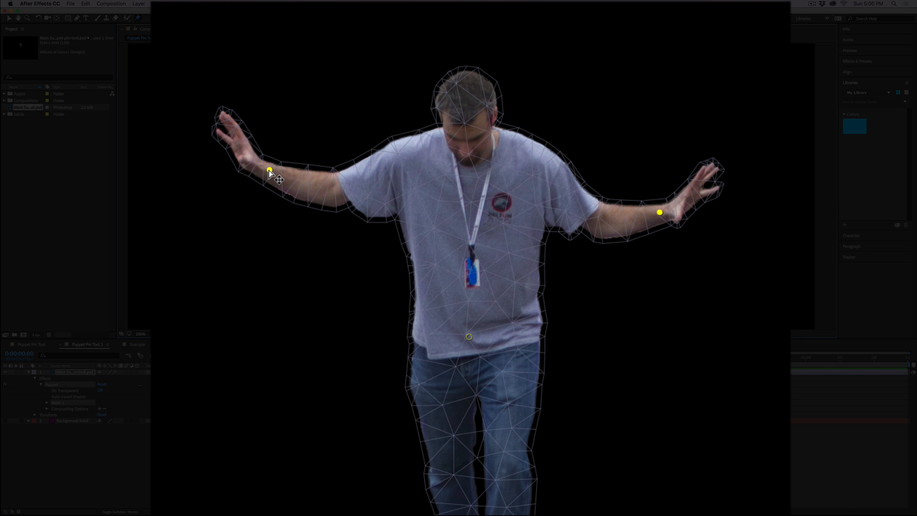
{"action": "left_click_drag", "start_coordinate": [270, 172], "coordinate": [269, 159]}
{"action": "key", "text": "super+z"}
Step: Animate the man's arms rising by moving both wrist pins slightly upward, and return to the first frame
{"action": "mouse_move", "coordinate": [269, 170]}
{"action": "left_mouse_down"}
{"action": "mouse_move", "coordinate": [260, 155]}
{"action": "mouse_move", "coordinate": [272, 148]}
{"action": "left_mouse_up"}
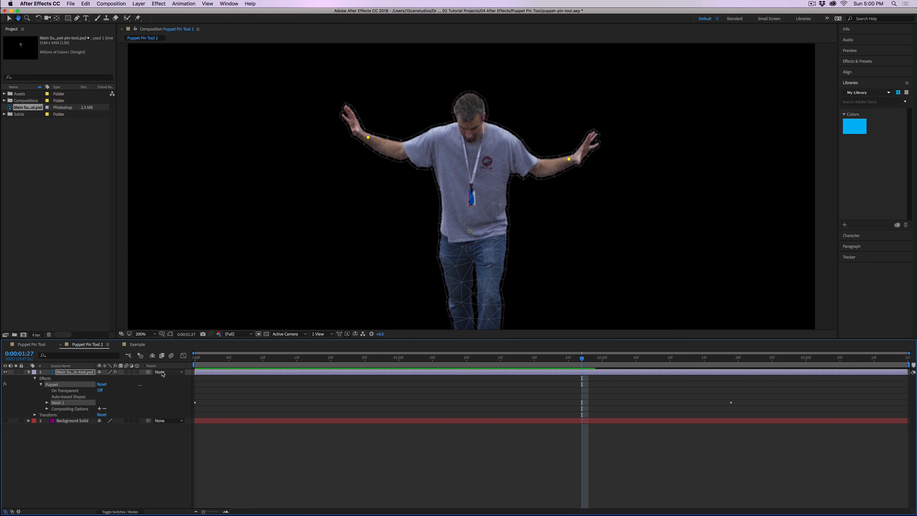
{"action": "key", "text": "super+p"}
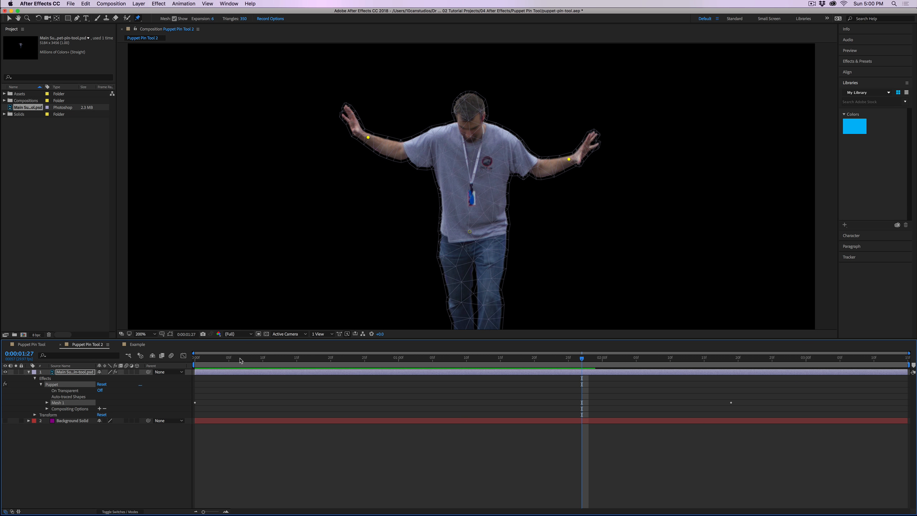
{"action": "left_click_drag", "start_coordinate": [241, 358], "coordinate": [195, 360]}
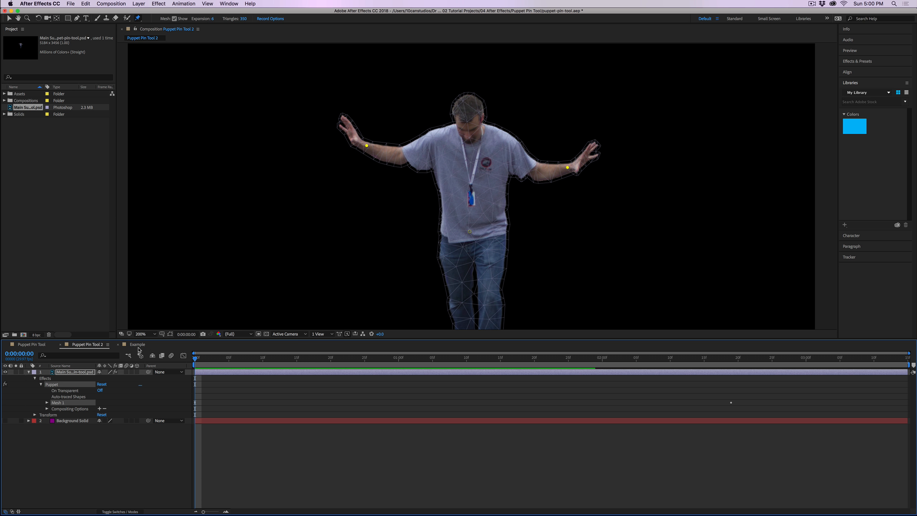
Step: Open the Example composition and scrub through its finished space-scene animation
{"action": "left_click", "coordinate": [138, 345]}
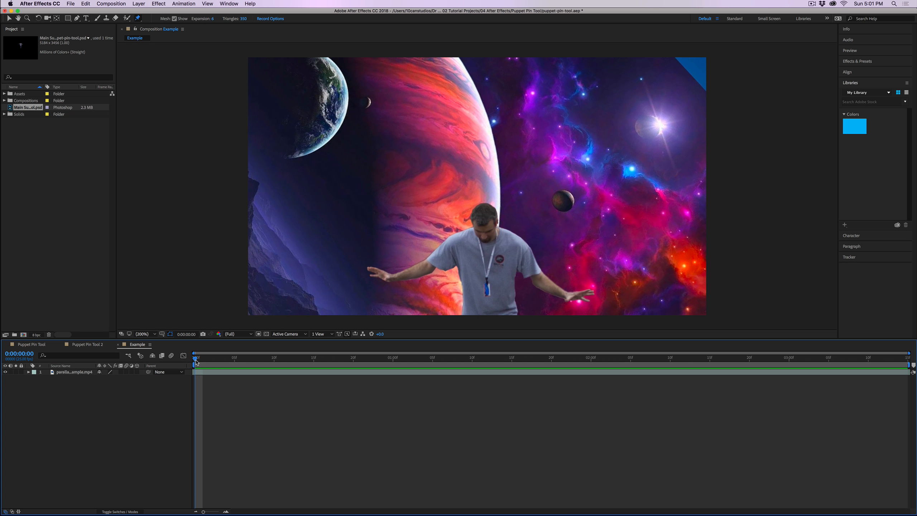
{"action": "left_click_drag", "start_coordinate": [198, 363], "coordinate": [164, 353]}
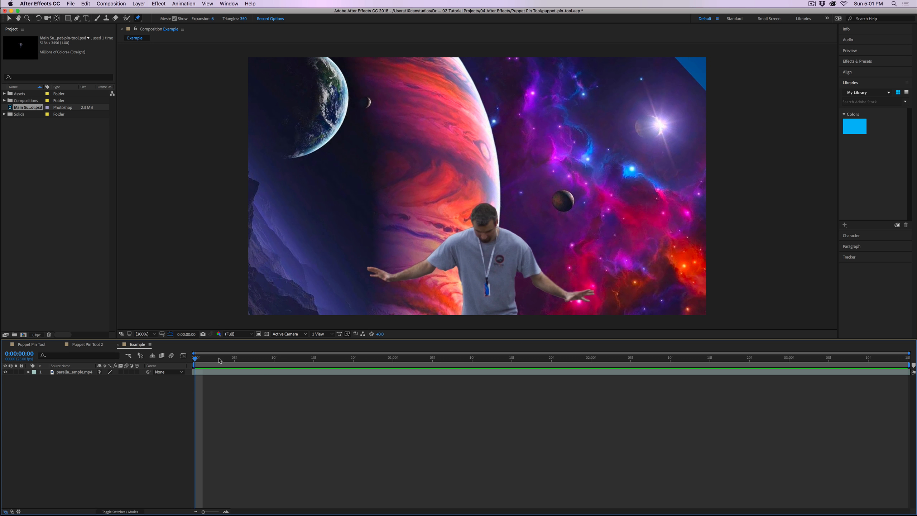